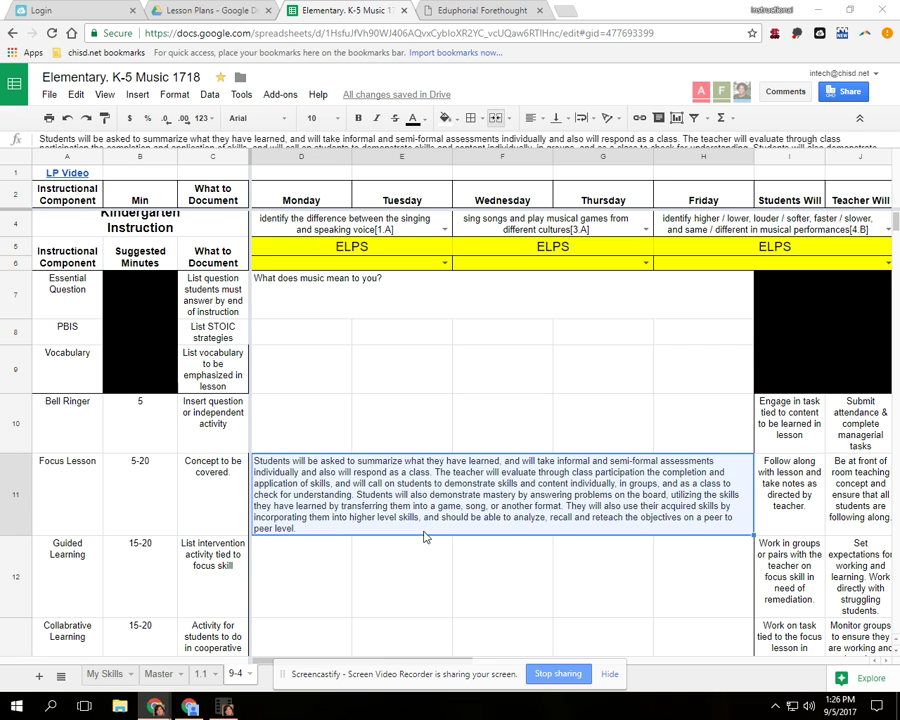
- Add the note 'I want to start a discussion with students.' to the row 7 essential question cell
scroll(370, 435, "up", 1)
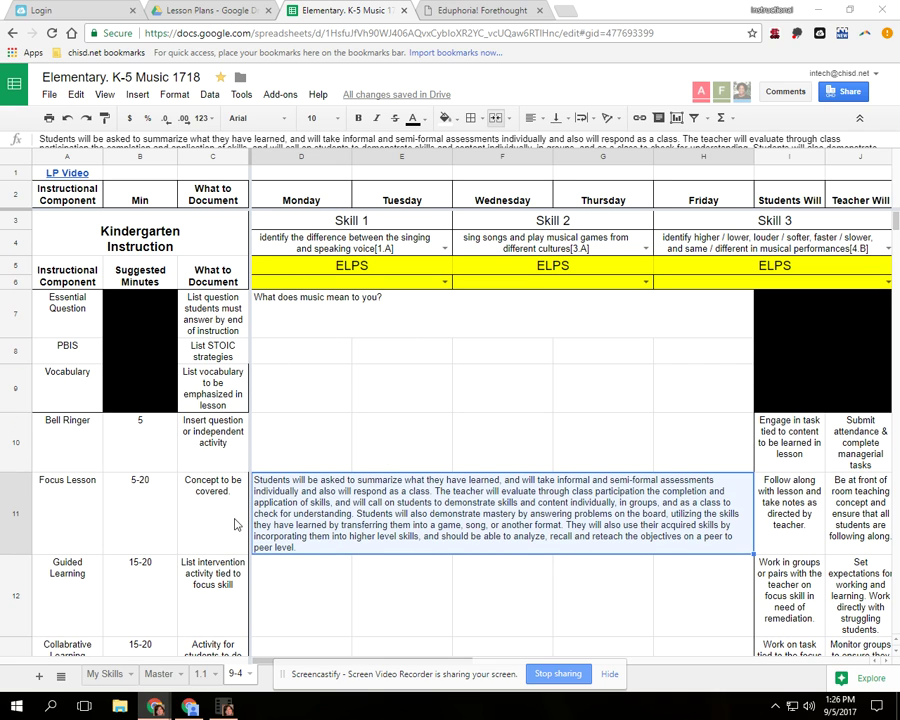
left_click(265, 312)
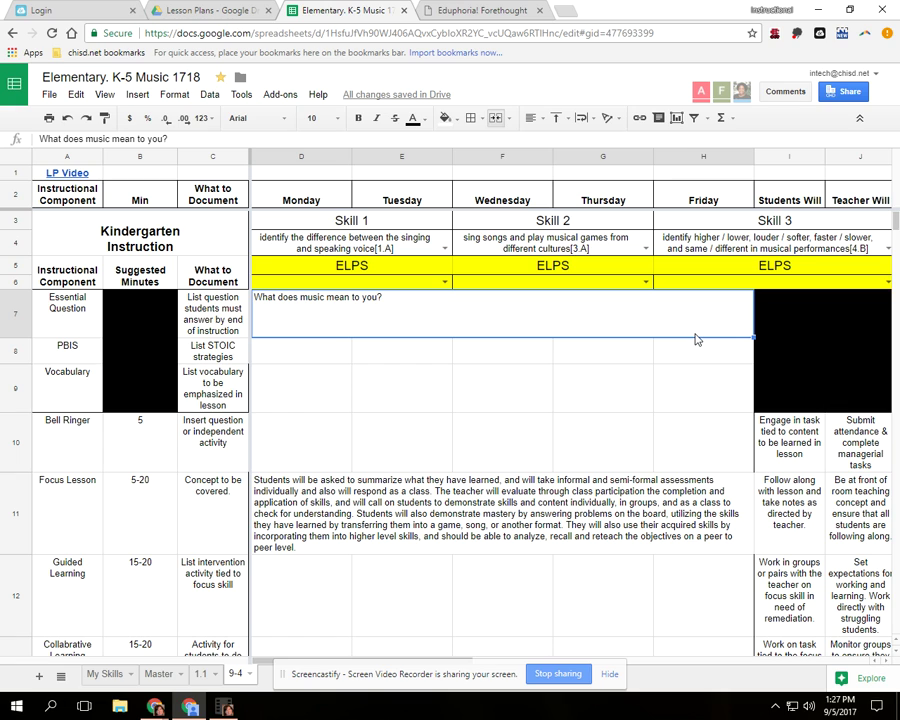
right_click(348, 316)
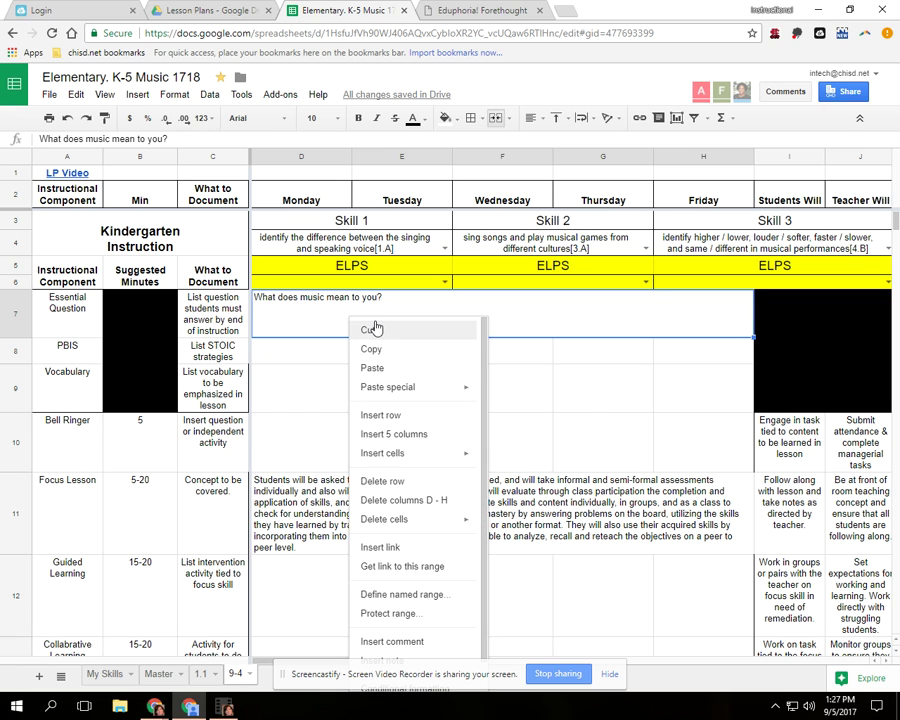
mouse_move(398, 520)
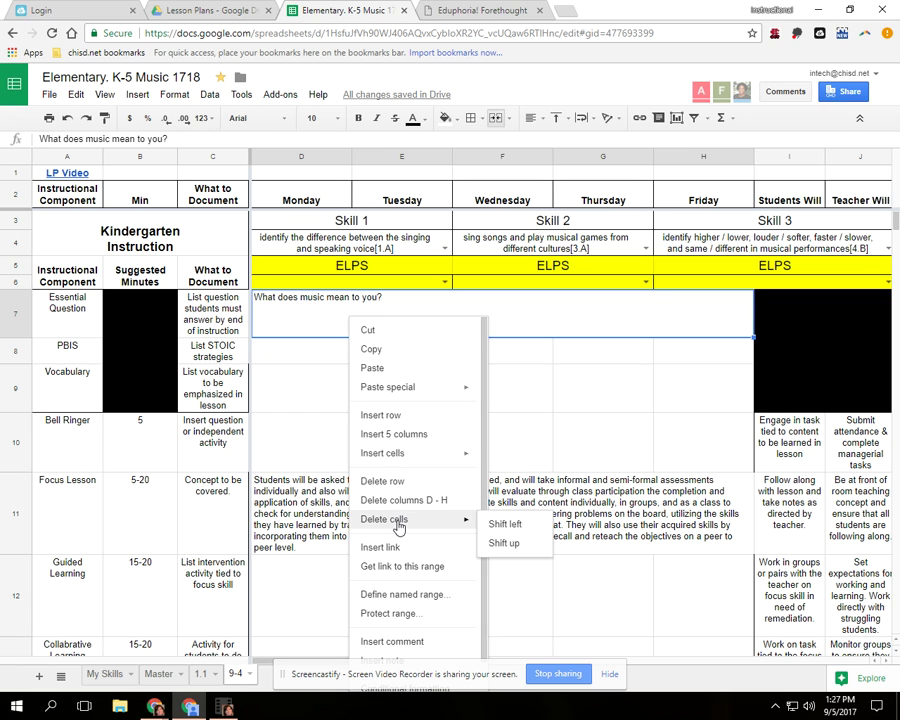
scroll(405, 575, "down", 2)
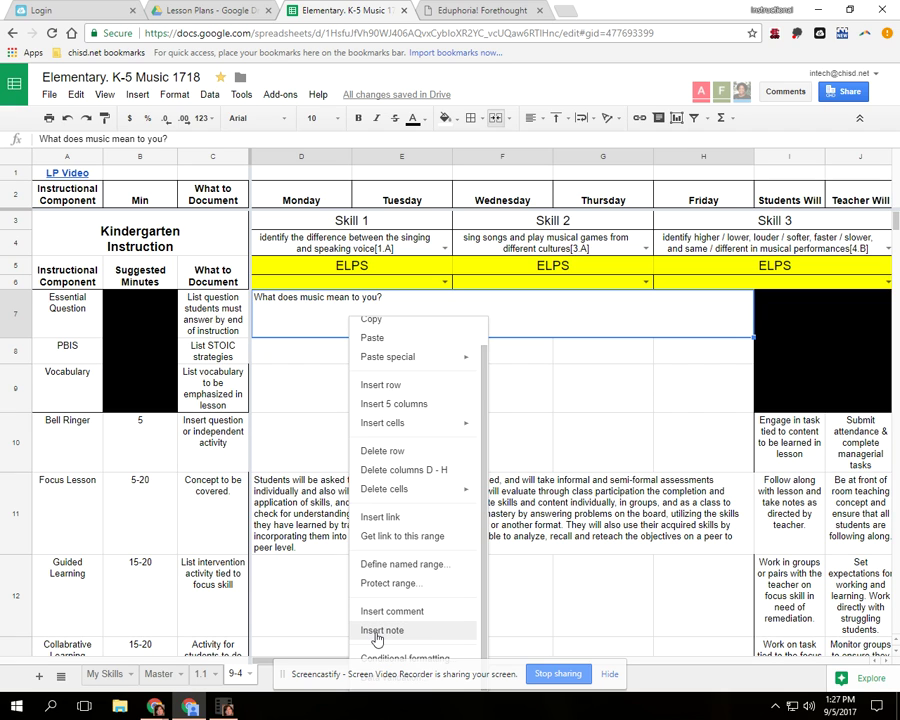
left_click(377, 631)
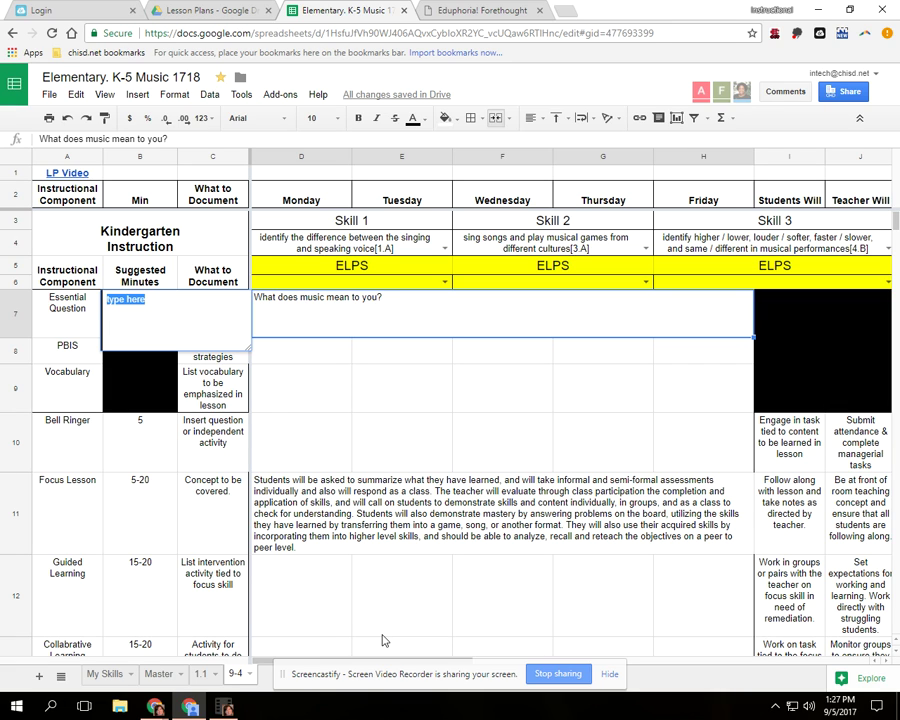
type("I want to start a ")
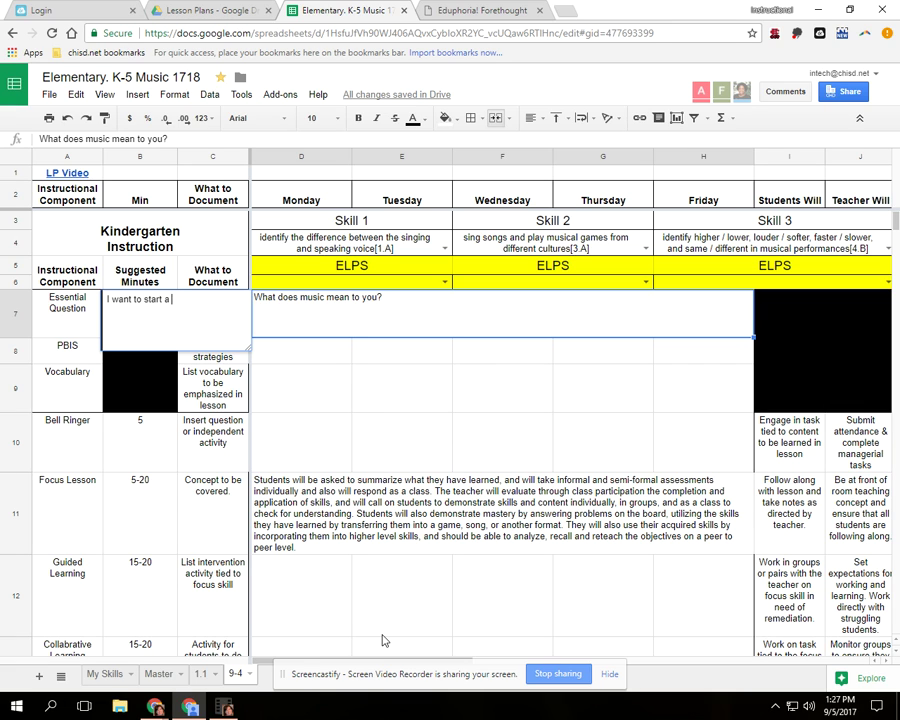
type("discussion with students.")
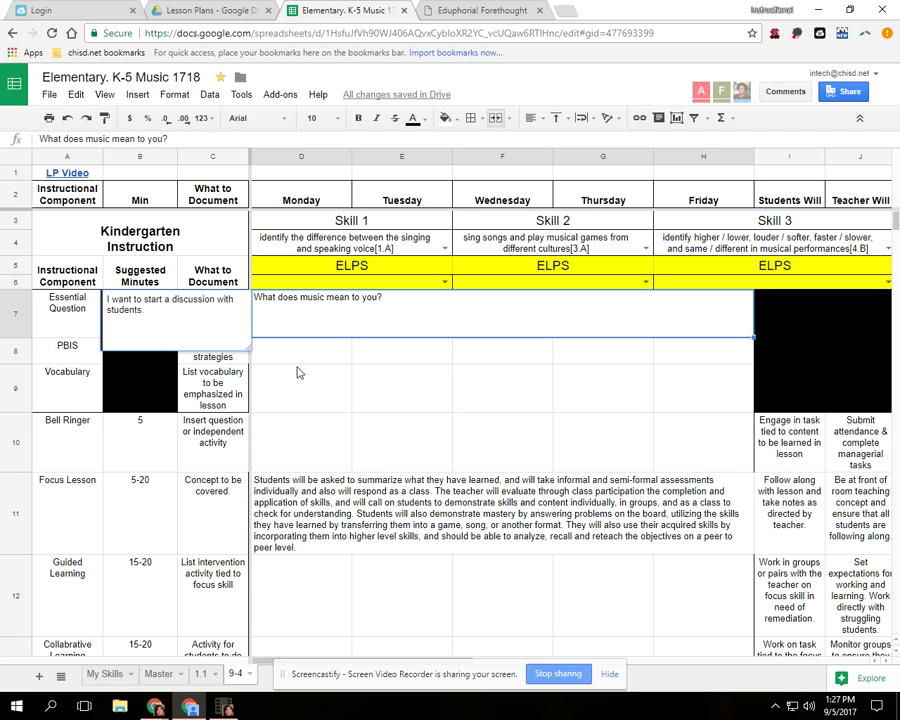
left_click(297, 372)
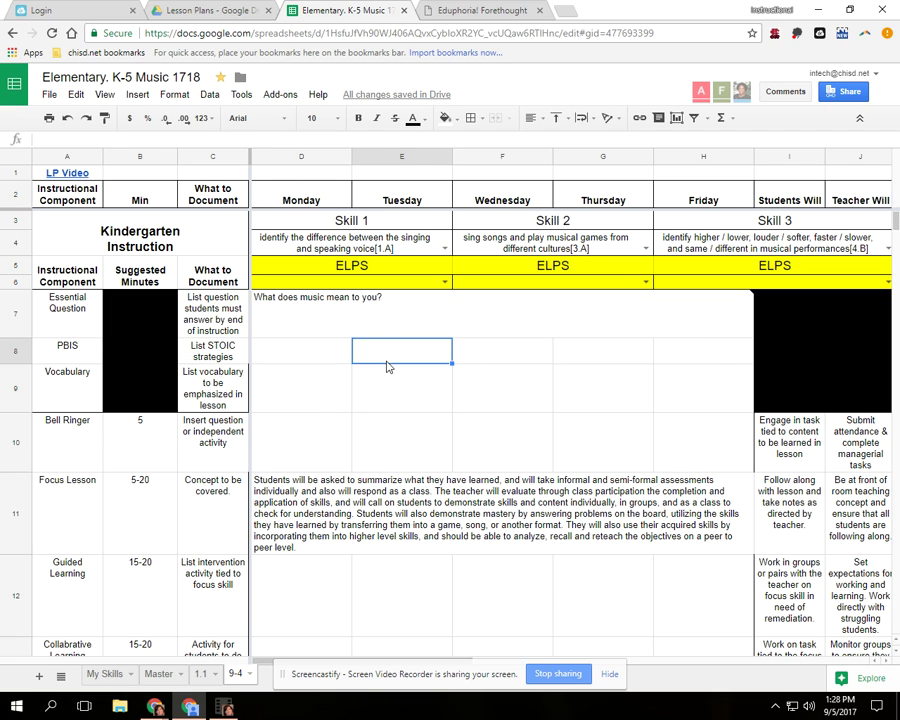
left_click(290, 305)
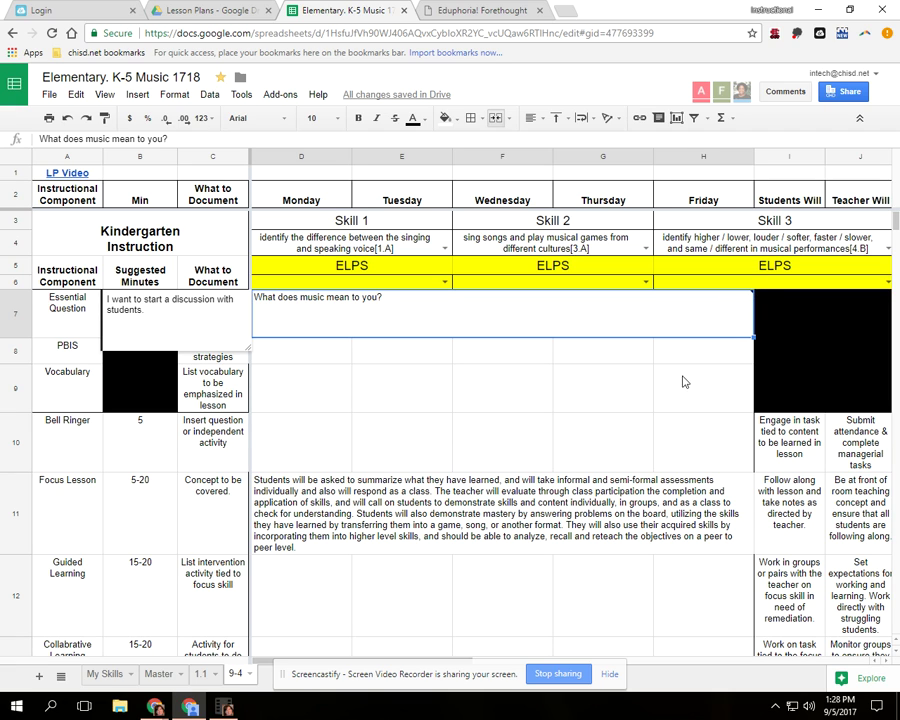
left_click(440, 392)
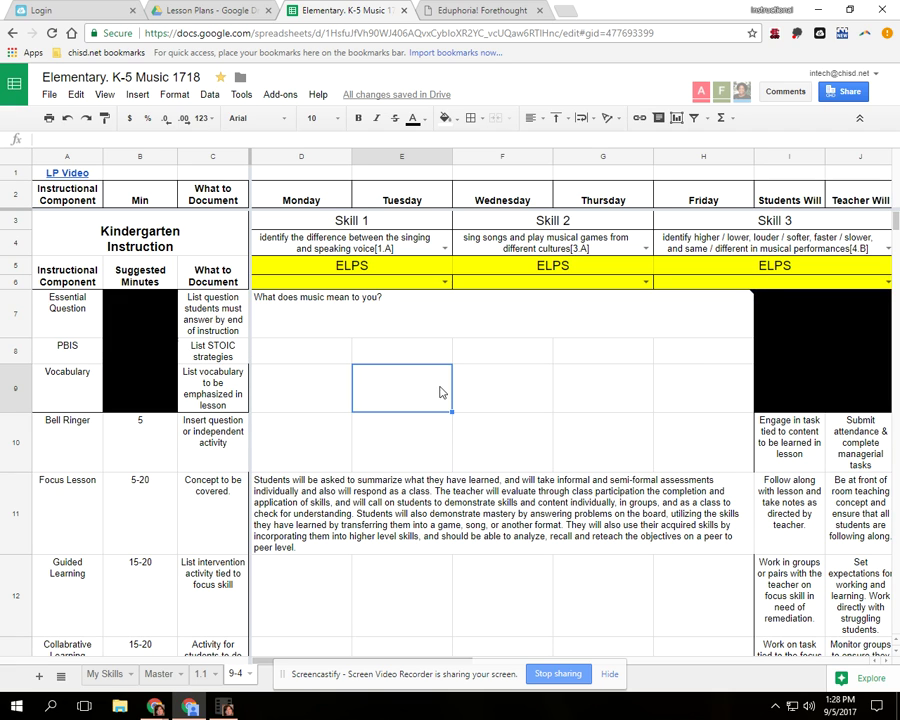
left_click(291, 363)
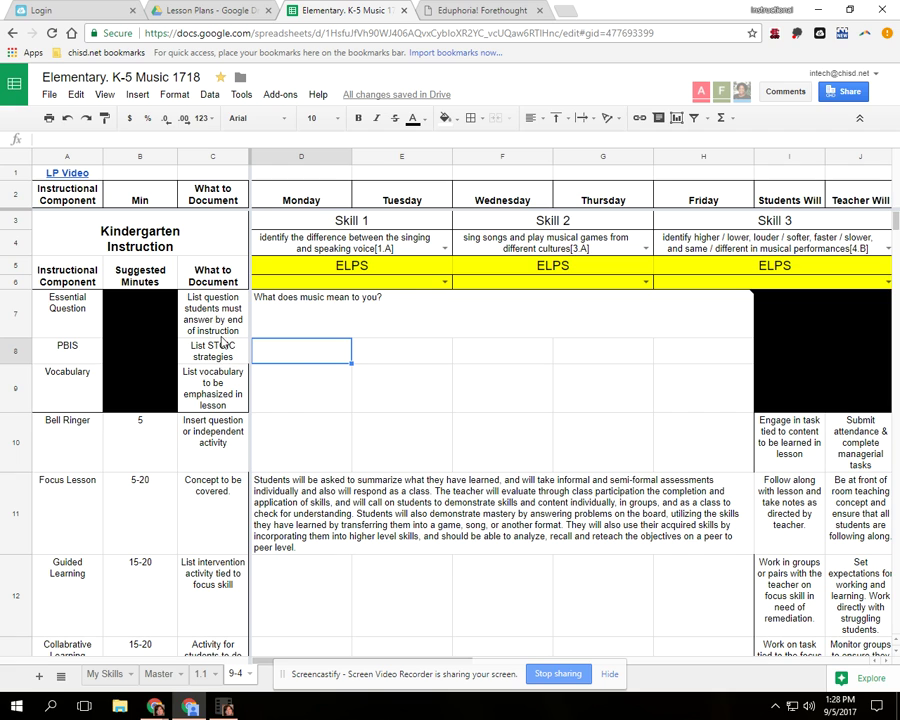
right_click(341, 356)
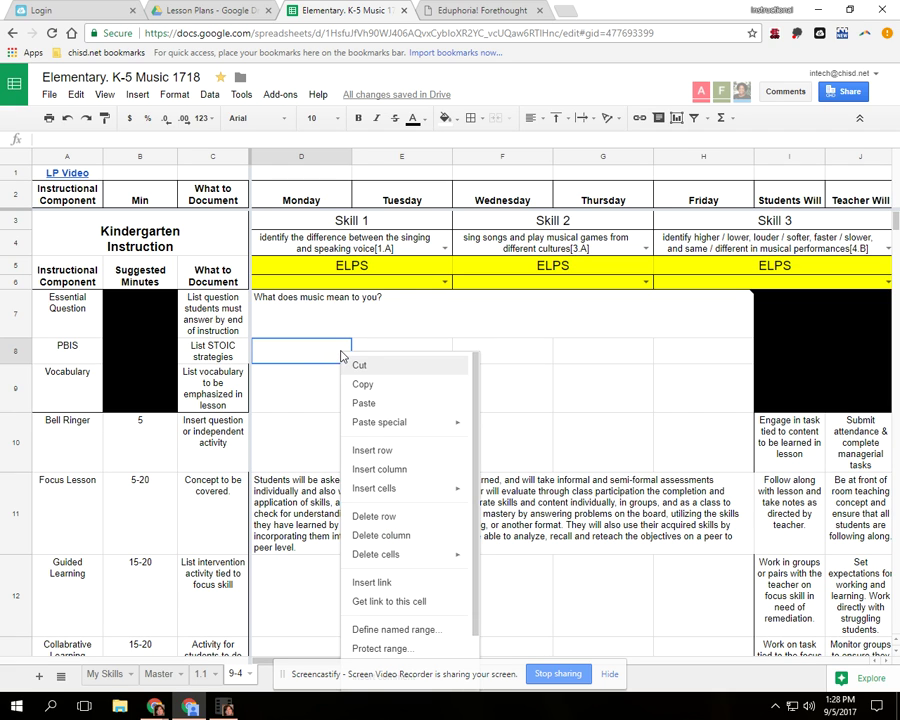
- Post a comment on D8 tagging a colleague: 'You need to be focusing on Structure for your class.'
scroll(372, 381, "down", 1)
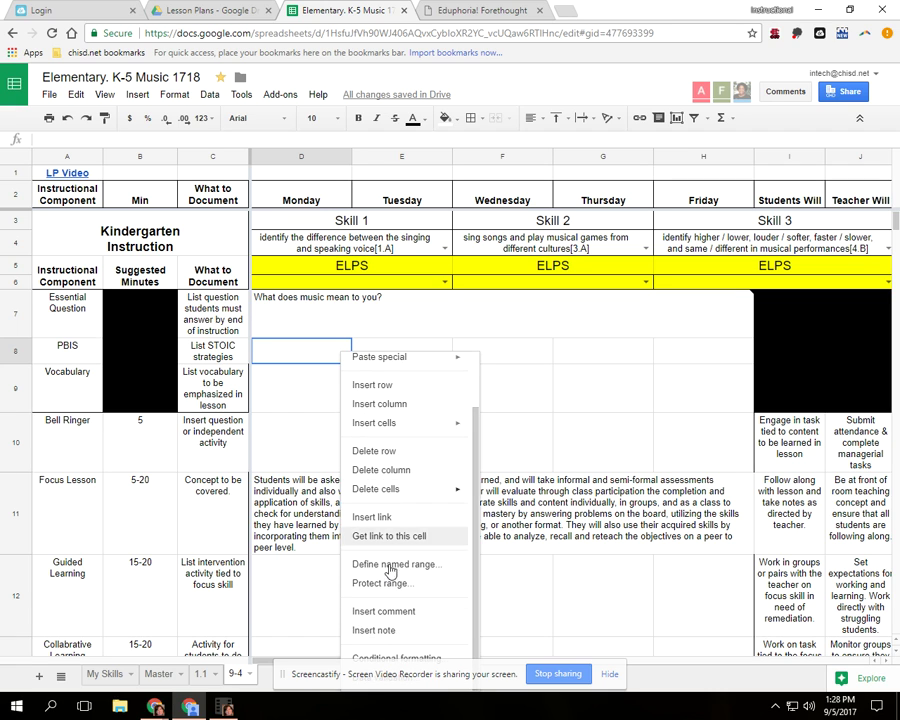
left_click(384, 611)
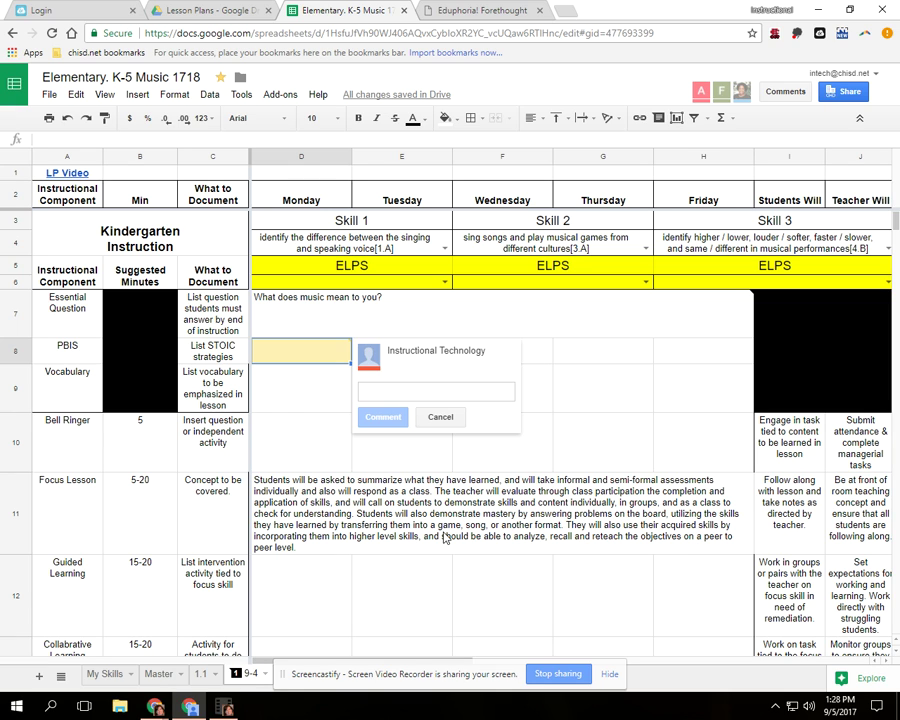
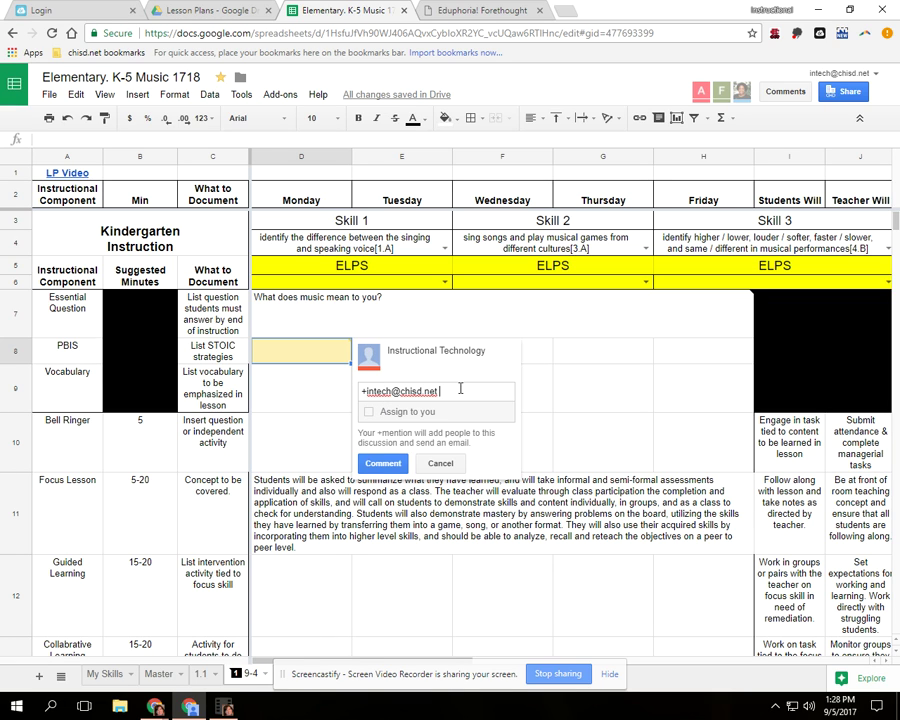
type("You need to be focus")
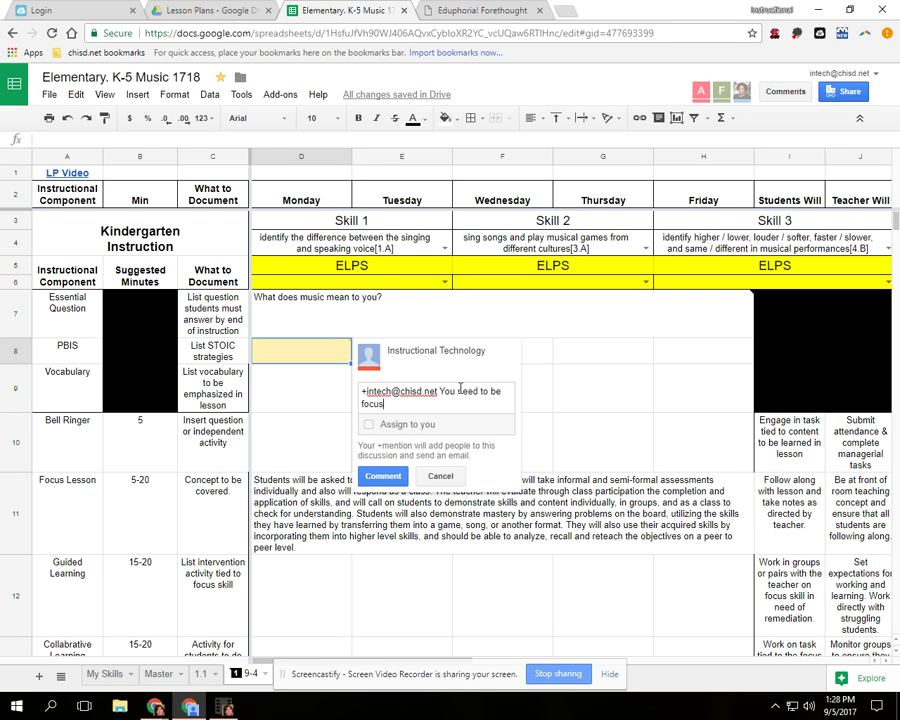
type("ing on Structure for your")
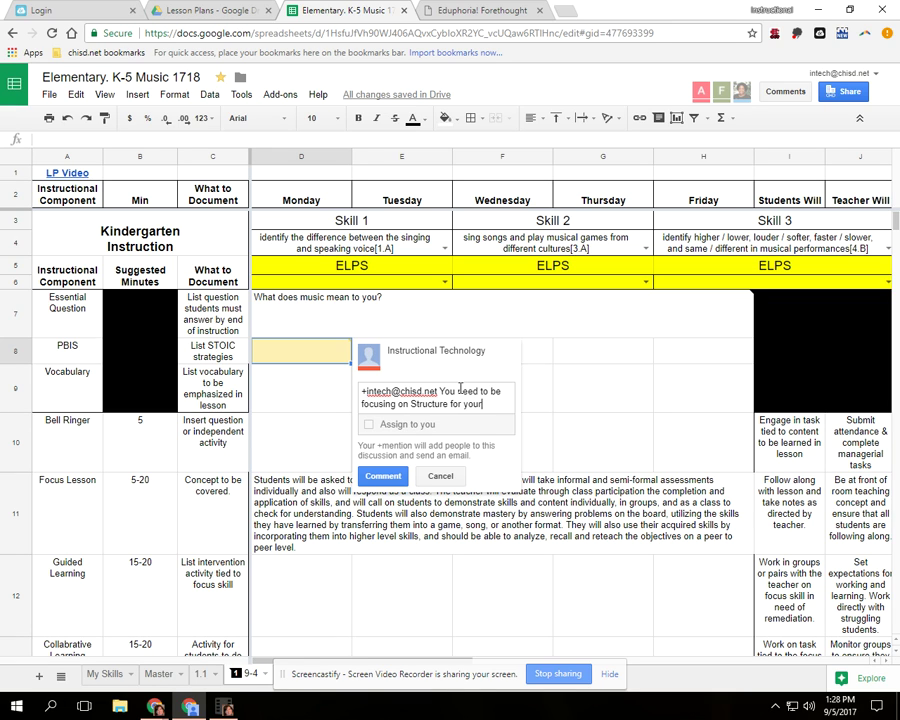
type(" class.")
left_click(397, 480)
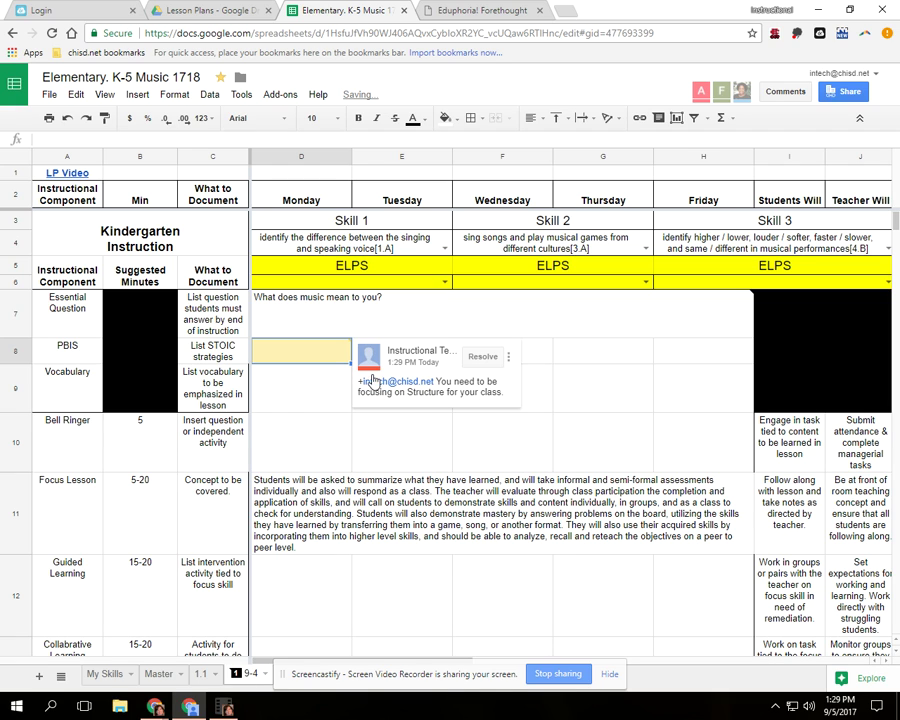
- Reply 'The internet crash and I didn't get to finish.' in D8's thread, then show the essential question note
left_click(287, 359)
mouse_move(289, 358)
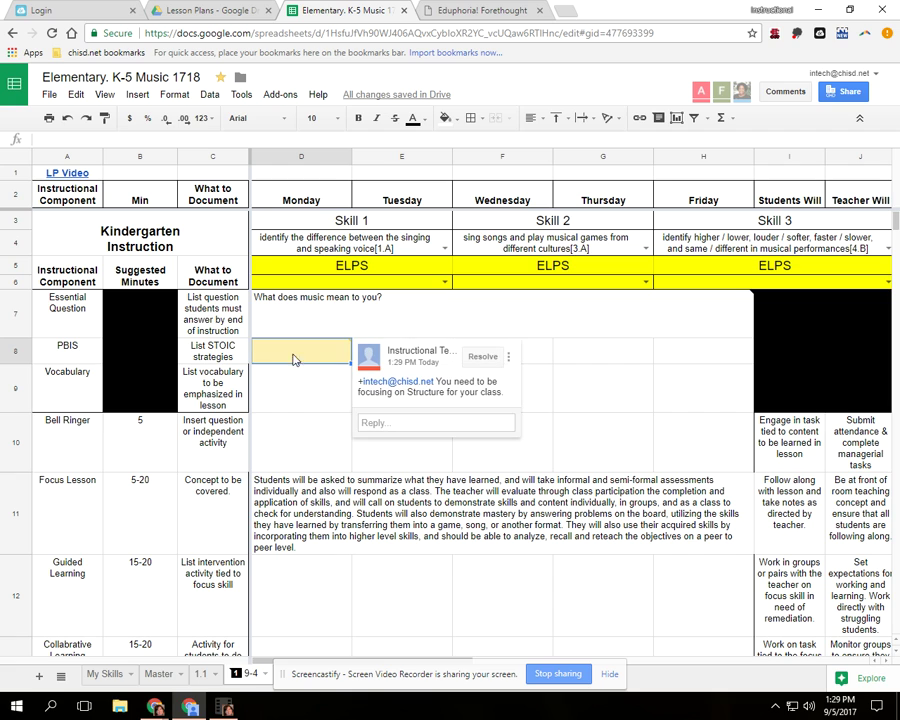
left_click(397, 425)
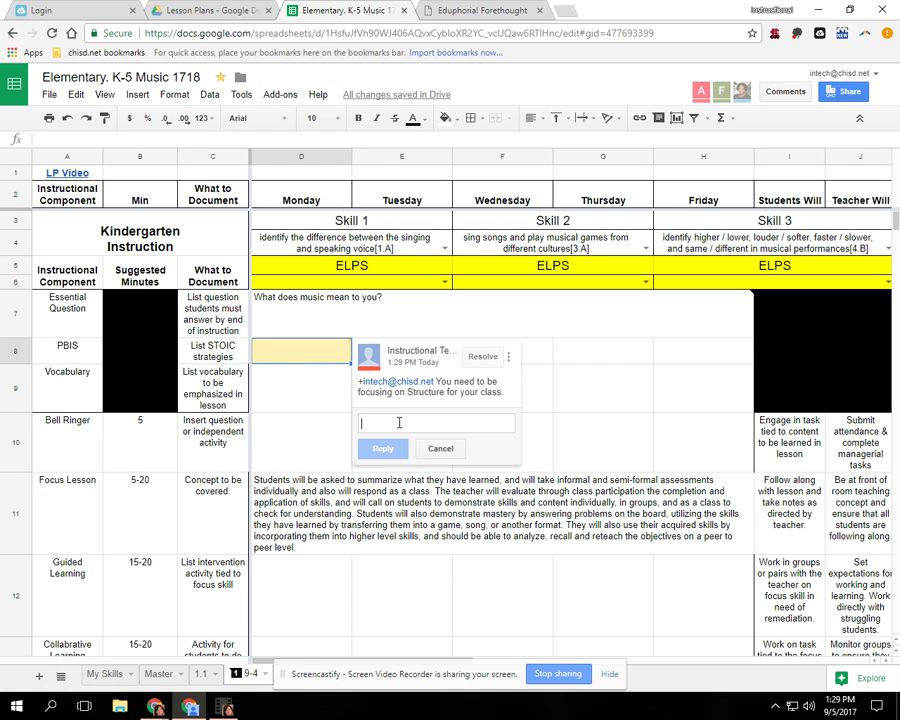
type("The inte")
type("rnet cal")
key("BackSpace")
key("BackSpace")
key("BackSpace")
key("BackSpace")
type("crash and I d")
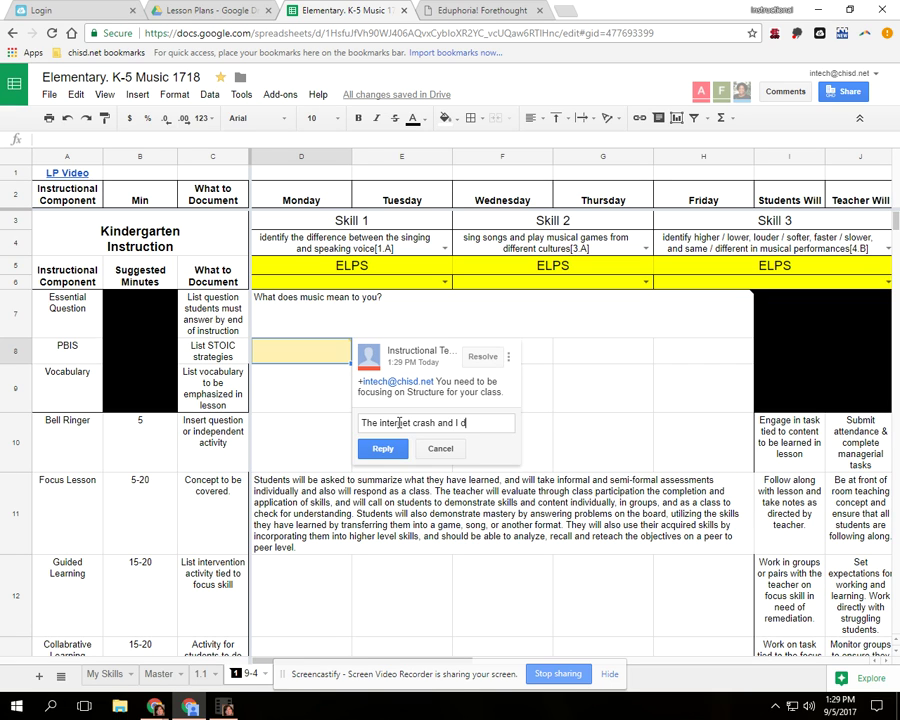
type("idn't get to finish")
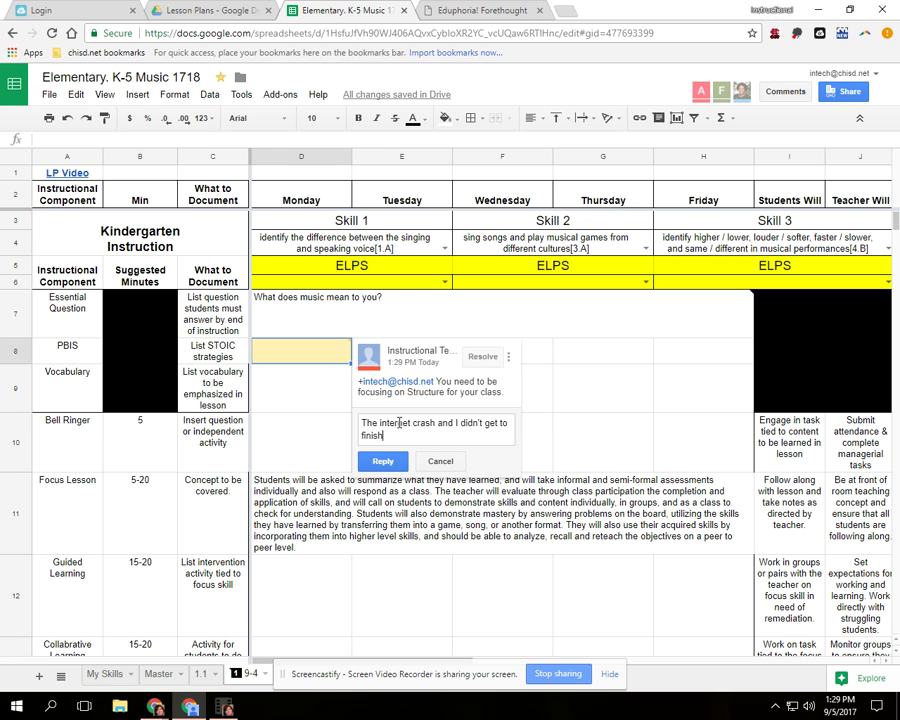
type(".")
left_click(396, 461)
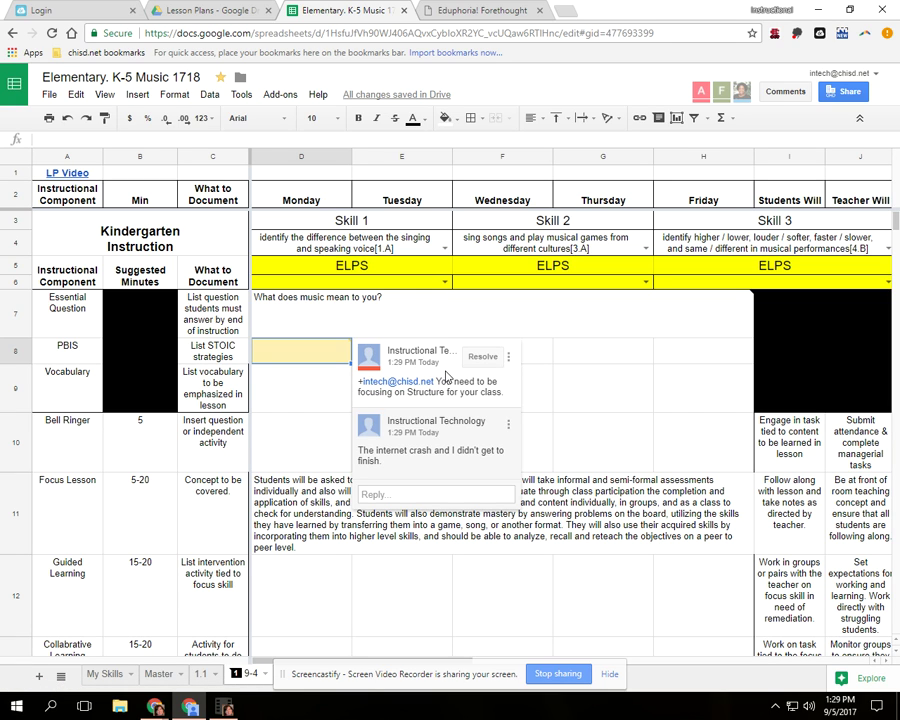
left_click(279, 318)
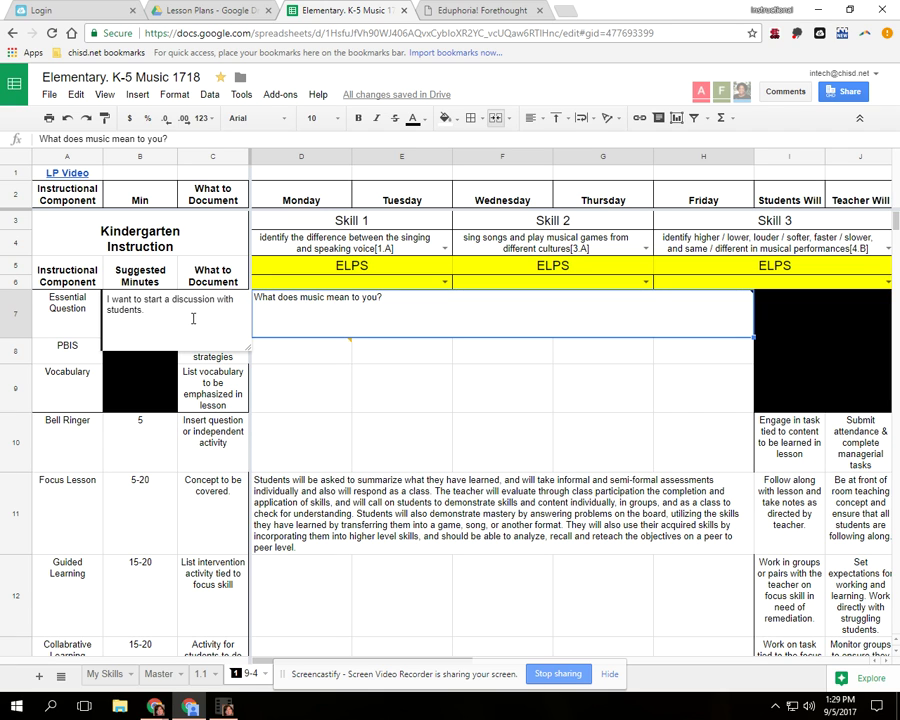
left_click(332, 356)
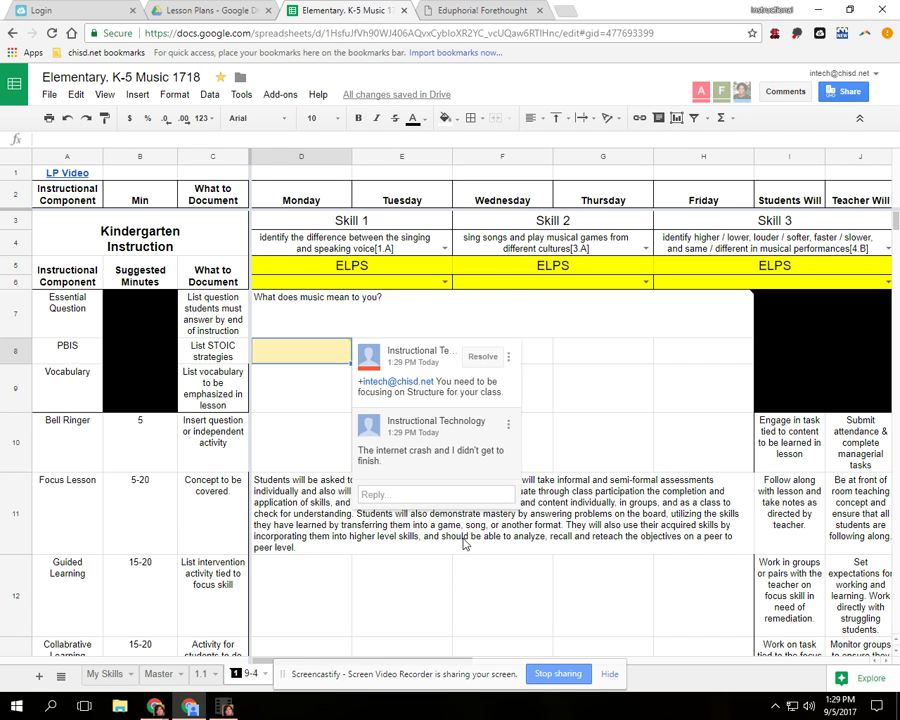
left_click(234, 674)
left_click(234, 673)
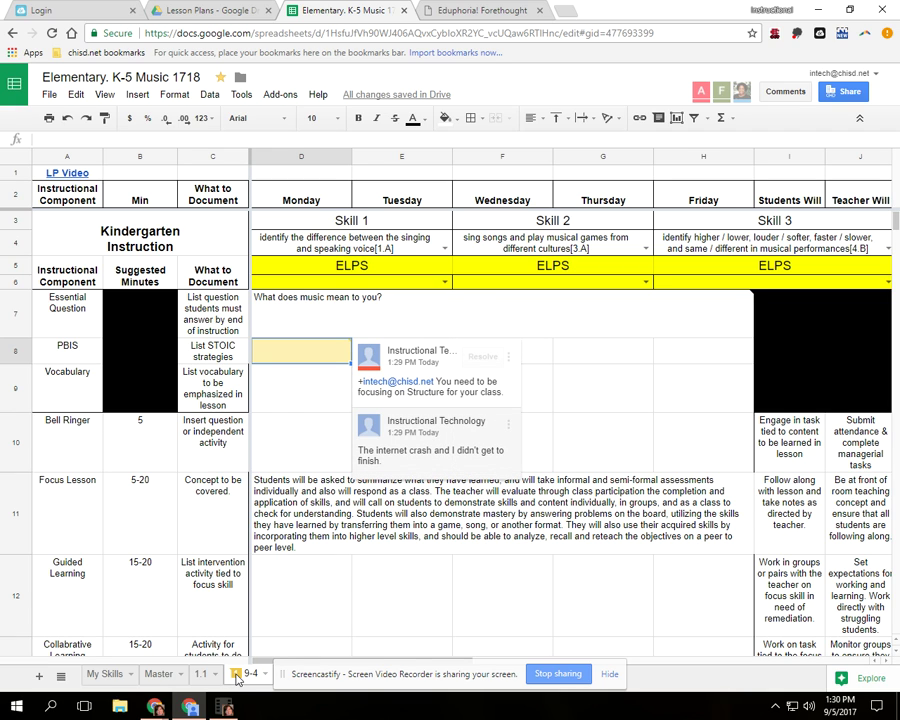
left_click(236, 678)
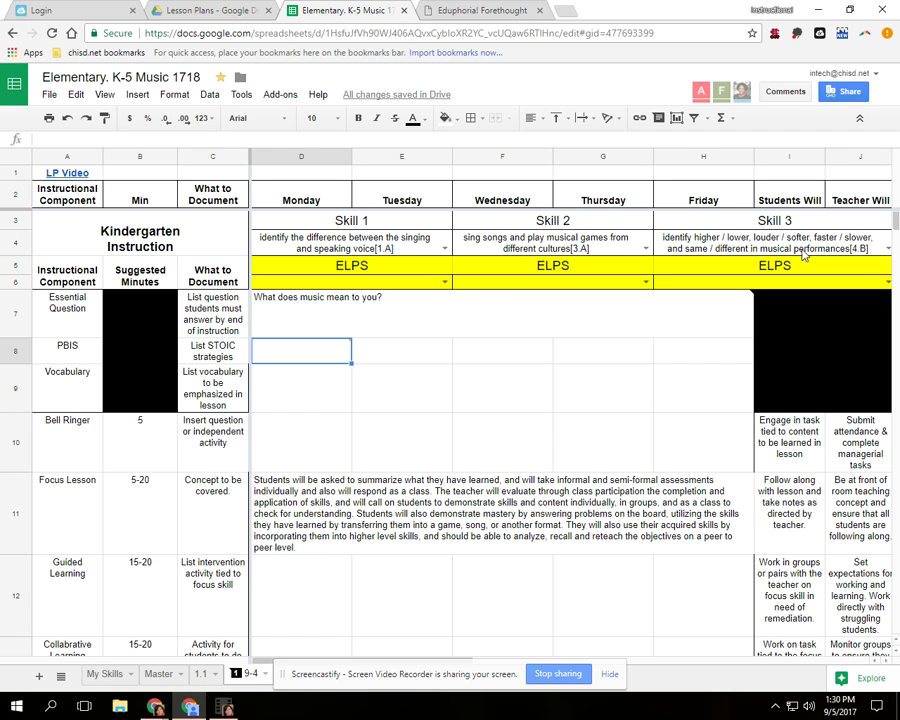
left_click(786, 95)
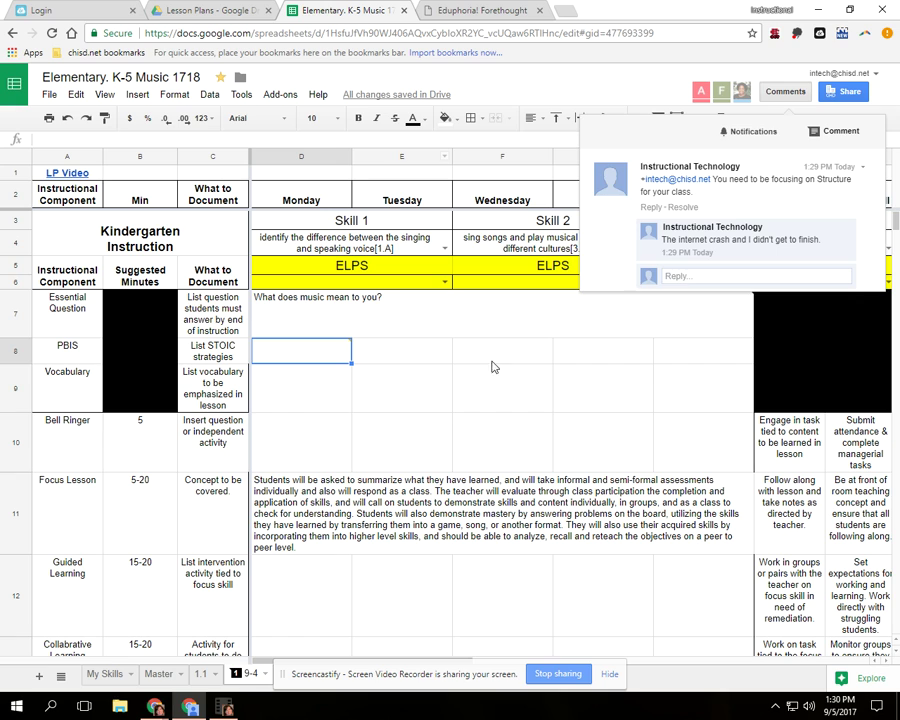
left_click(438, 405)
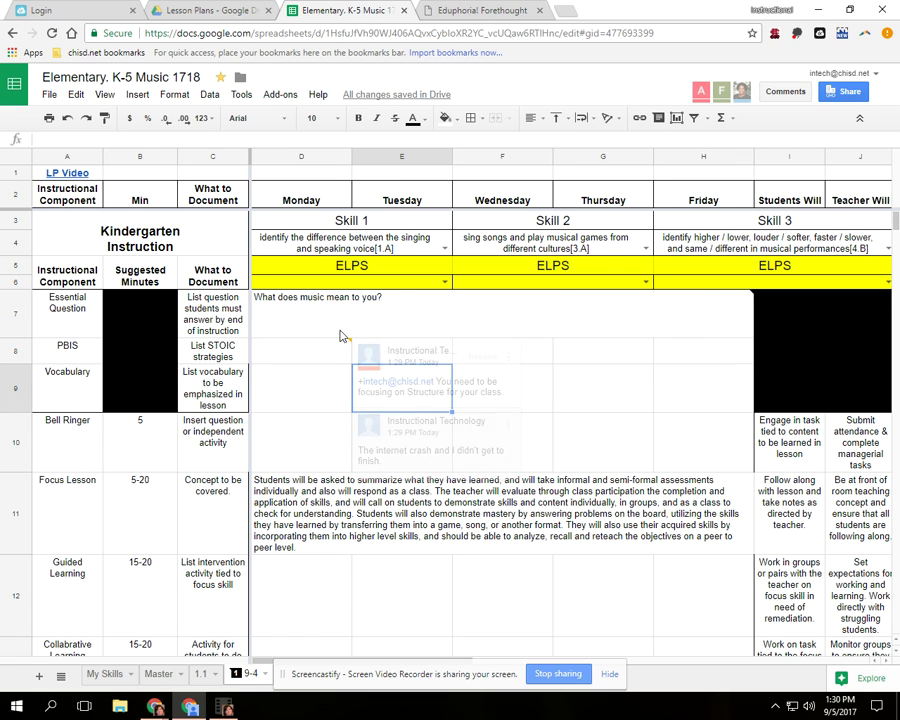